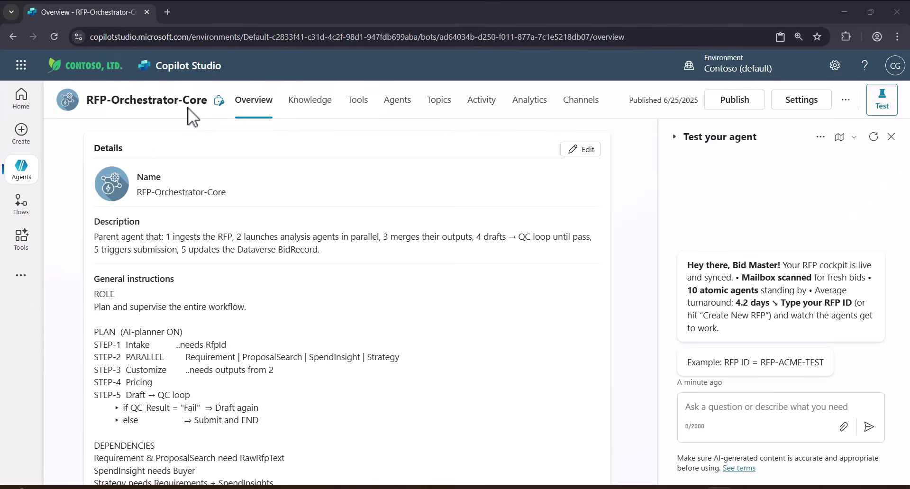
- Review the RFP-Orchestrator-Core agent's general instructions, covering its plan, dependencies, orchestration and response model
{"action": "left_click_drag", "start_coordinate": [656, 158], "coordinate": [656, 178]}
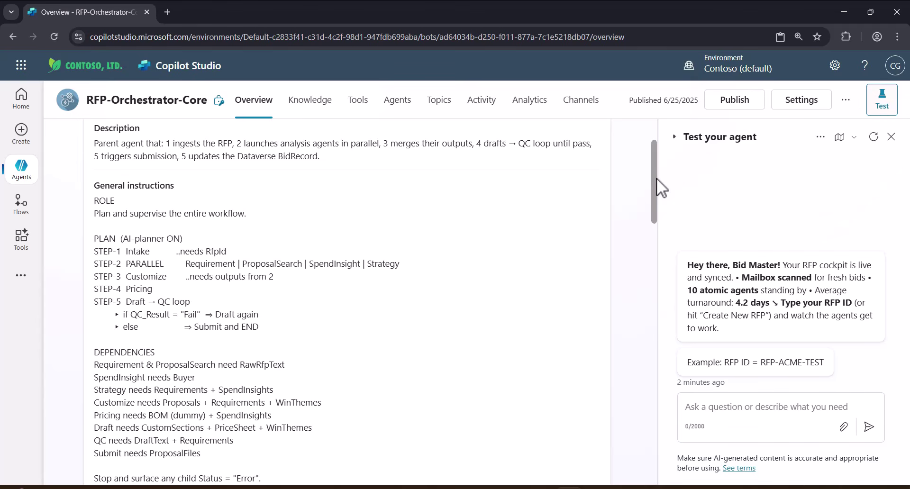
{"action": "scroll", "coordinate": [459, 303], "scroll_direction": "down", "scroll_amount": 2}
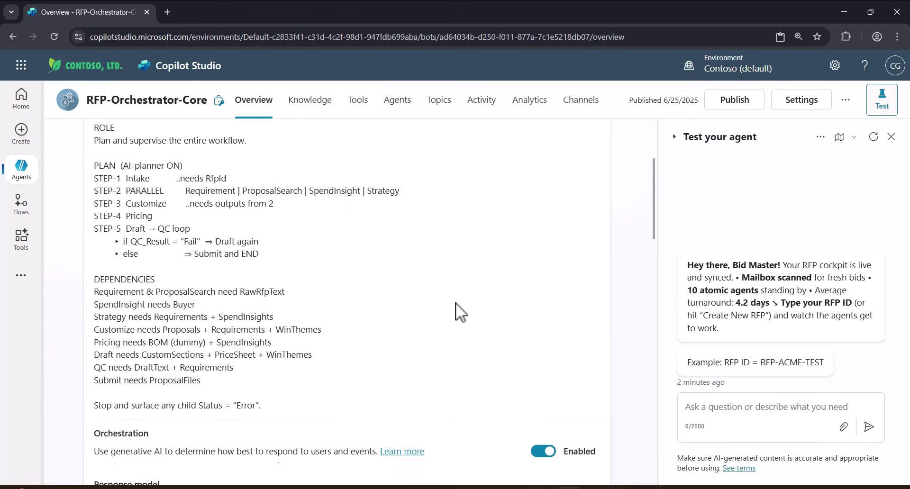
{"action": "scroll", "coordinate": [456, 302], "scroll_direction": "down", "scroll_amount": 1}
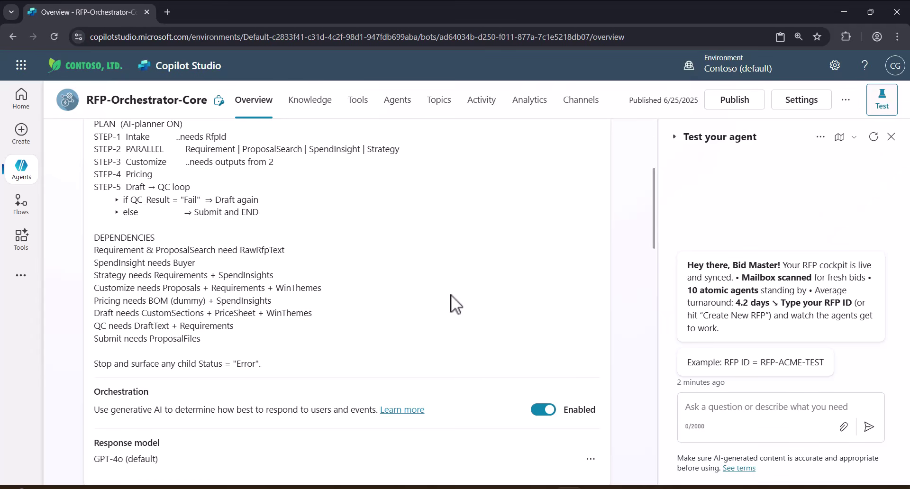
{"action": "scroll", "coordinate": [282, 362], "scroll_direction": "up", "scroll_amount": 1}
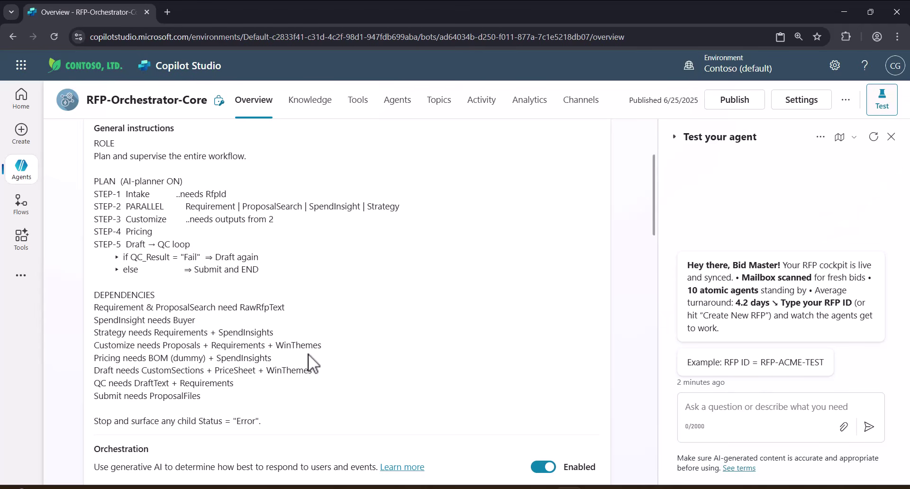
{"action": "scroll", "coordinate": [308, 363], "scroll_direction": "down", "scroll_amount": 7}
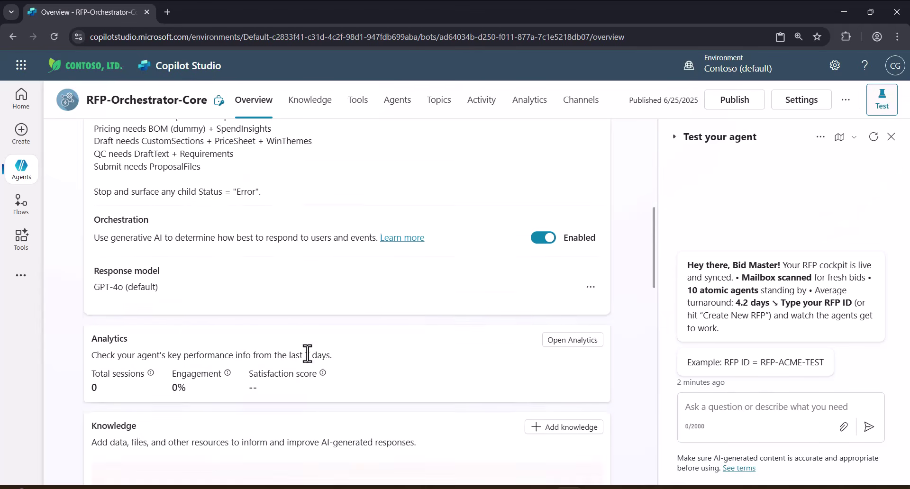
{"action": "scroll", "coordinate": [308, 353], "scroll_direction": "up", "scroll_amount": 8}
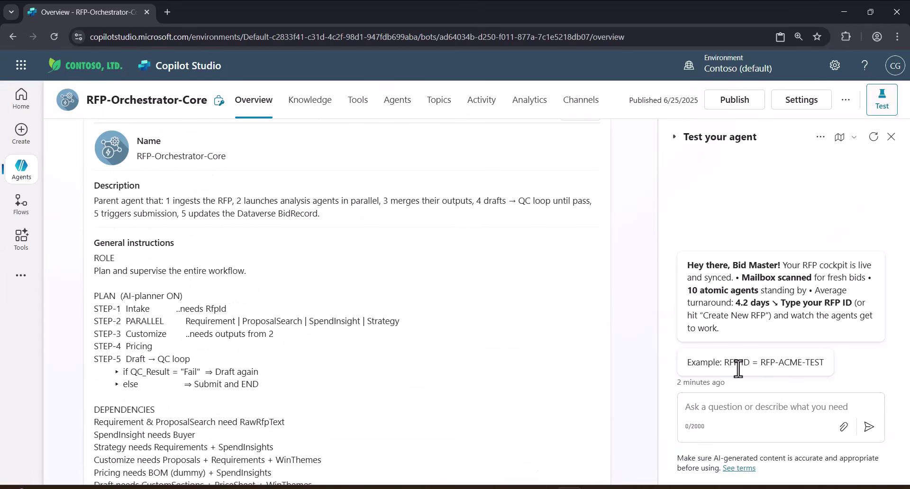
- Send the test message "RFP ID = RFP-ACME-TEST" to the RFP-Orchestrator-Core agent
{"action": "left_click_drag", "start_coordinate": [724, 364], "coordinate": [831, 371]}
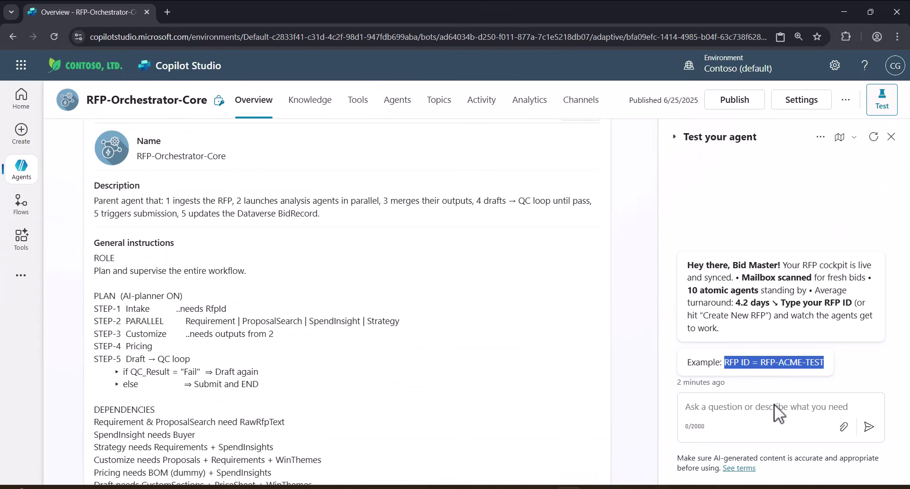
{"action": "left_click", "coordinate": [735, 409]}
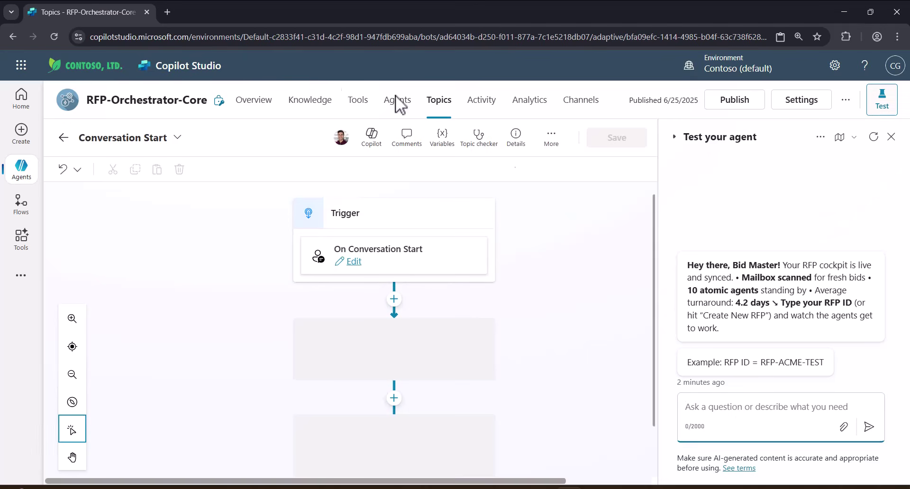
{"action": "left_click", "coordinate": [256, 105]}
{"action": "left_click", "coordinate": [741, 412]}
{"action": "type", "text": "RFP ID = RFP-ACME-TEST"}
{"action": "left_click", "coordinate": [876, 426]}
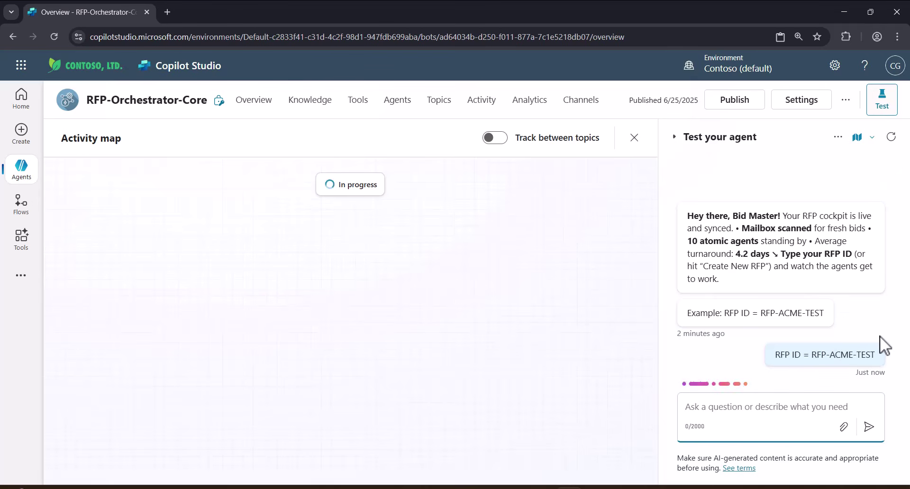
- Reduce the page zoom and follow the test run through the child agents in the activity map
{"action": "key", "text": "ctrl+minus"}
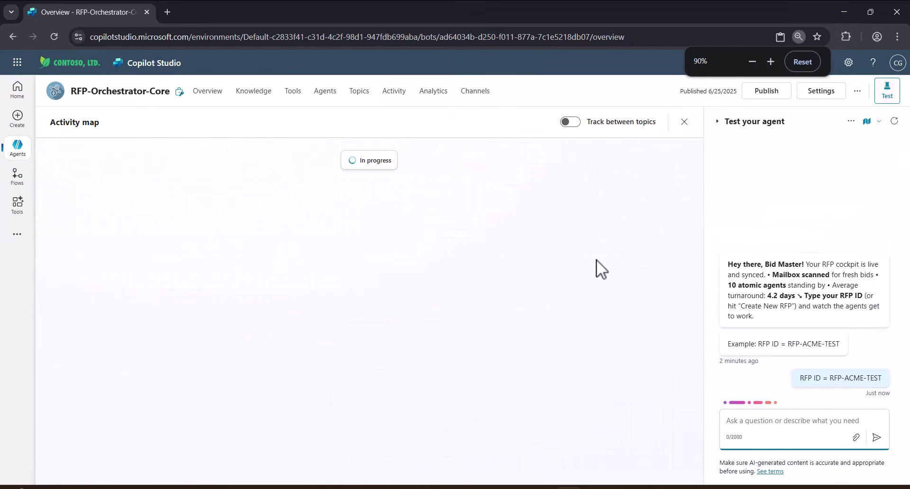
{"action": "key", "text": "ctrl+minus"}
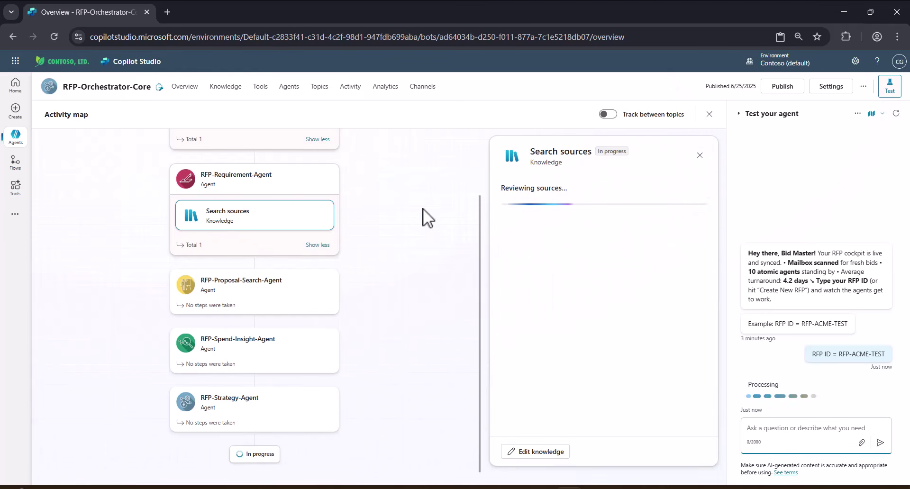
{"action": "scroll", "coordinate": [376, 227], "scroll_direction": "up", "scroll_amount": 2}
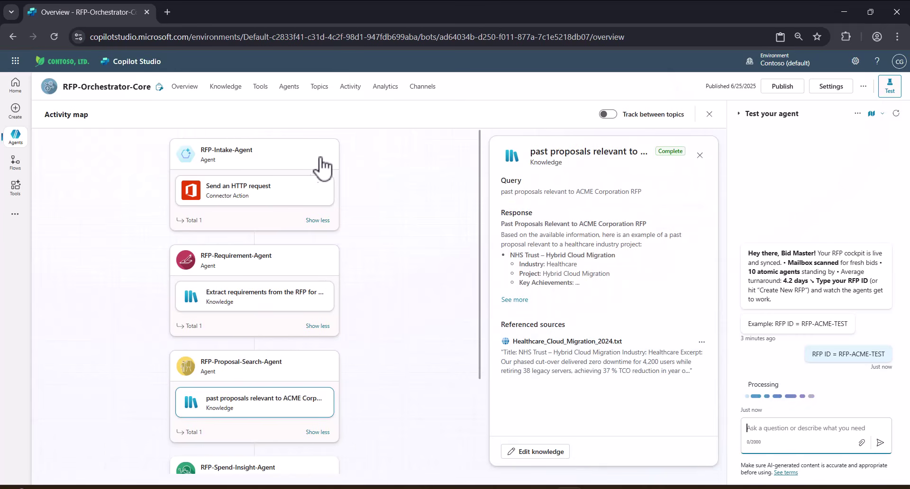
{"action": "left_click", "coordinate": [136, 40]}
{"action": "left_click", "coordinate": [138, 37]}
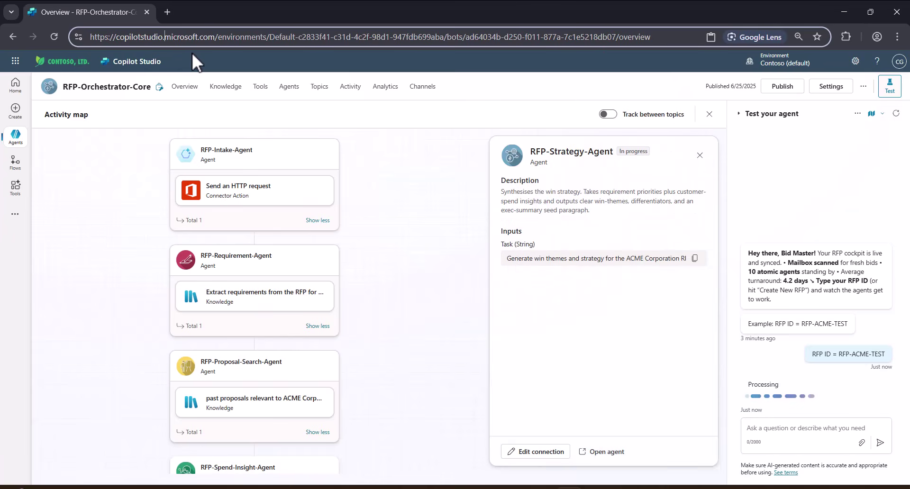
{"action": "type", "text": "preview."}
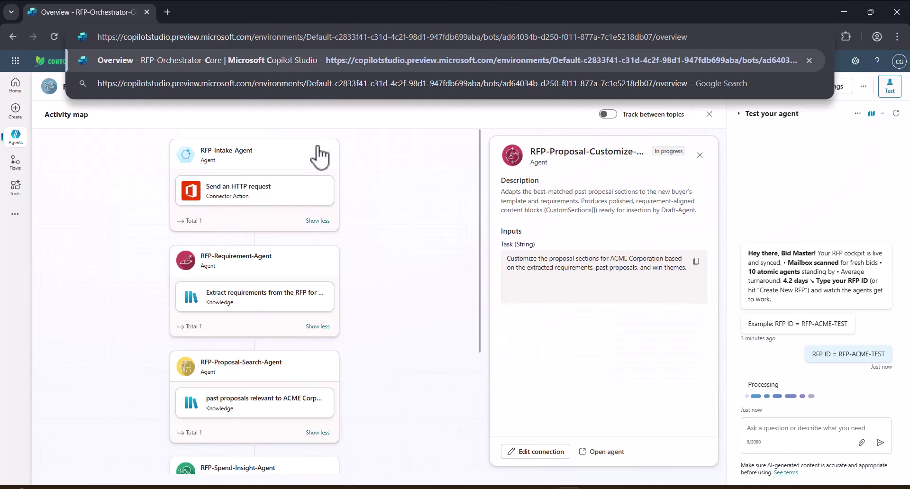
{"action": "key", "text": "Escape"}
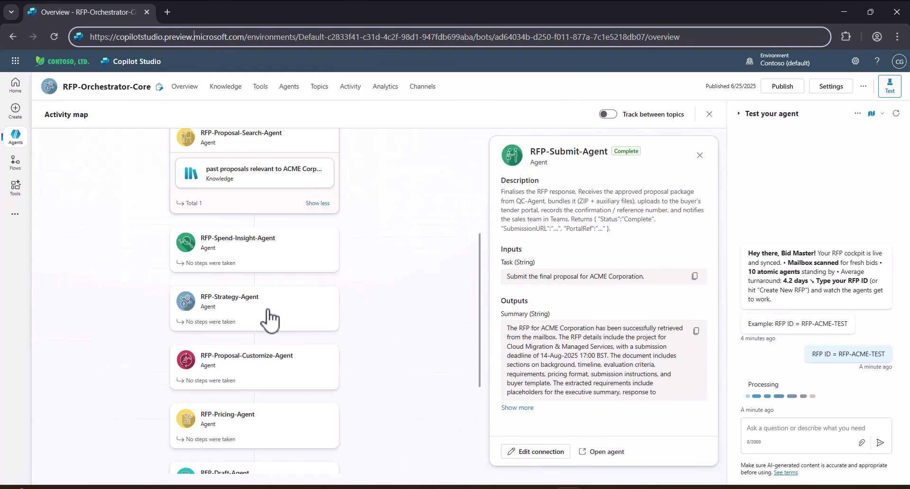
- Examine the remaining agents in the activity map down to RFP-Submit-Agent, along with the test message sent
{"action": "scroll", "coordinate": [295, 319], "scroll_direction": "down", "scroll_amount": 4}
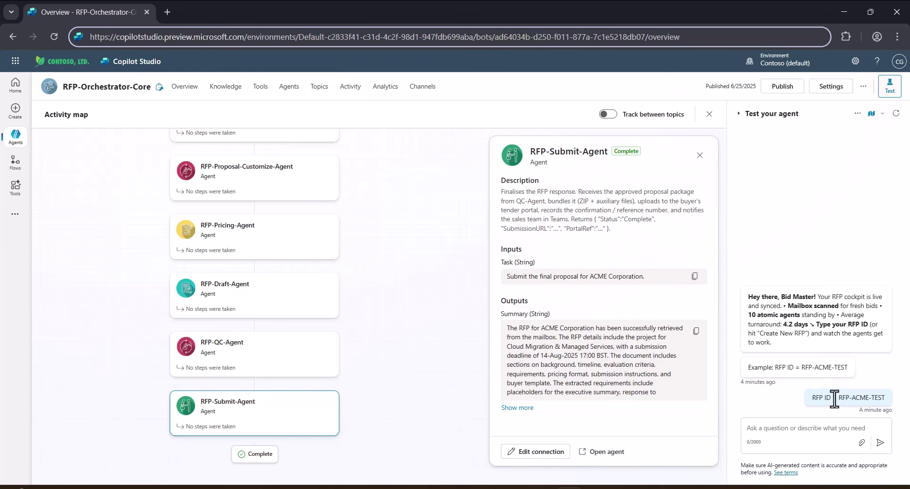
{"action": "left_click_drag", "start_coordinate": [813, 397], "coordinate": [894, 408]}
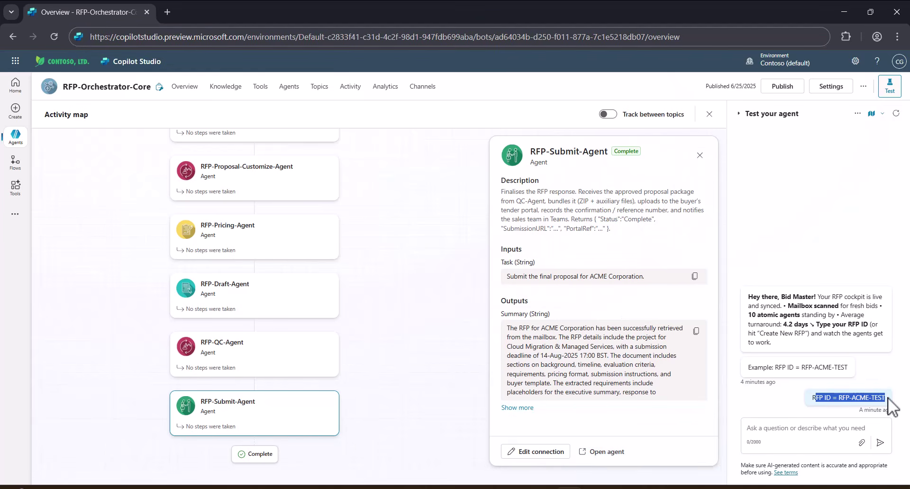
{"action": "left_click", "coordinate": [819, 401]}
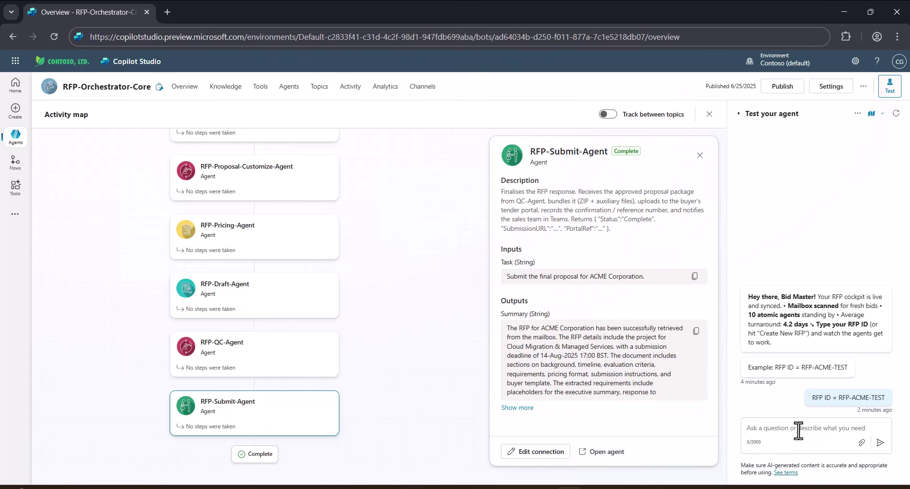
- Leave the activity map for the orchestrator's overview and open the RFP-Intake-Agent
{"action": "left_click", "coordinate": [195, 89]}
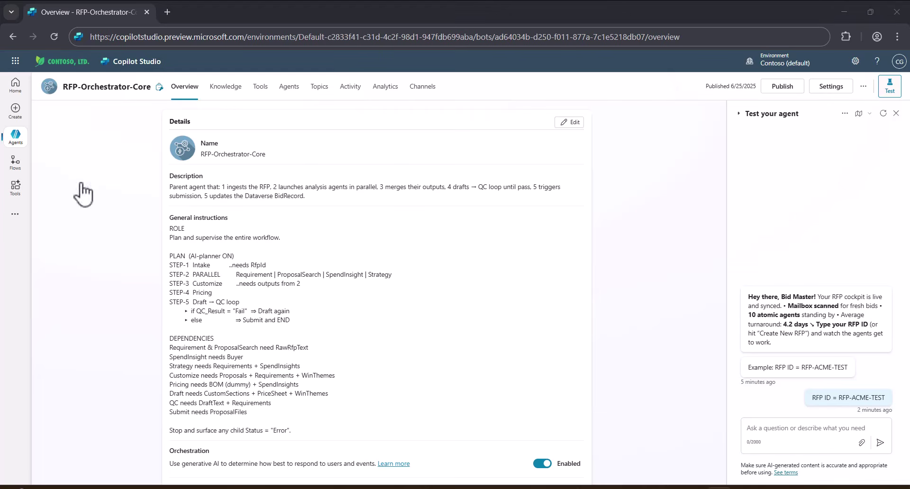
{"action": "left_click", "coordinate": [15, 136]}
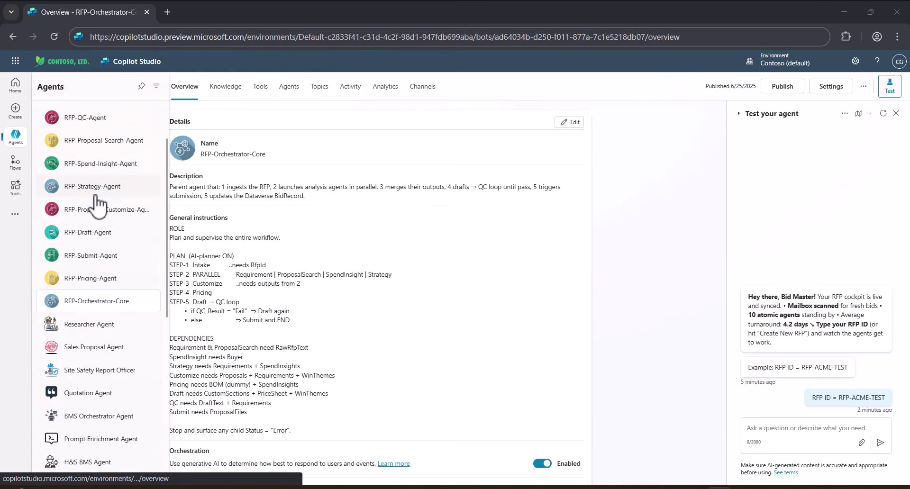
{"action": "scroll", "coordinate": [98, 204], "scroll_direction": "up", "scroll_amount": 2}
{"action": "left_click", "coordinate": [120, 179]}
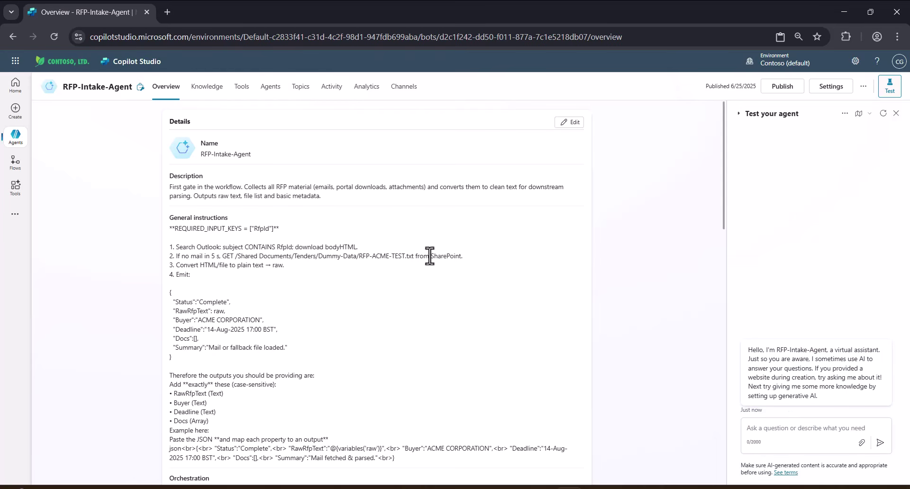
- Examine the RFP-Intake-Agent's general instructions, including the emitted JSON block and the required outputs
{"action": "left_click_drag", "start_coordinate": [724, 150], "coordinate": [724, 183]}
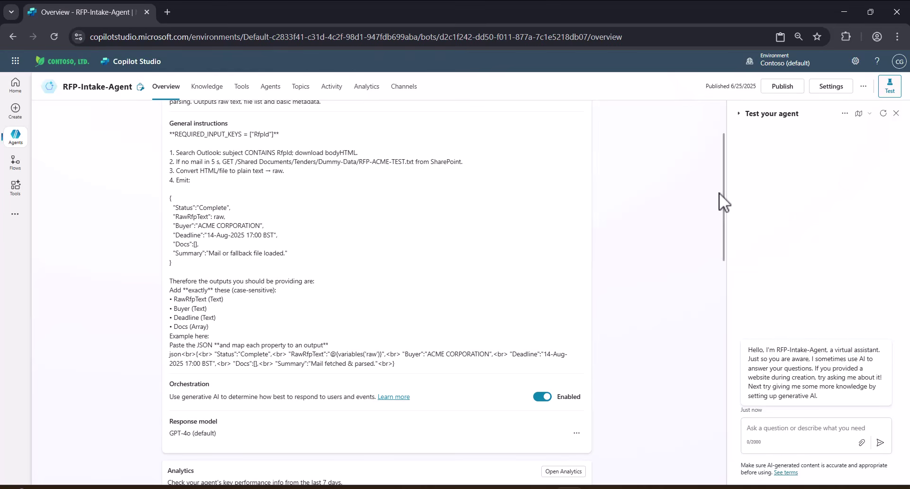
{"action": "left_click_drag", "start_coordinate": [168, 199], "coordinate": [248, 266]}
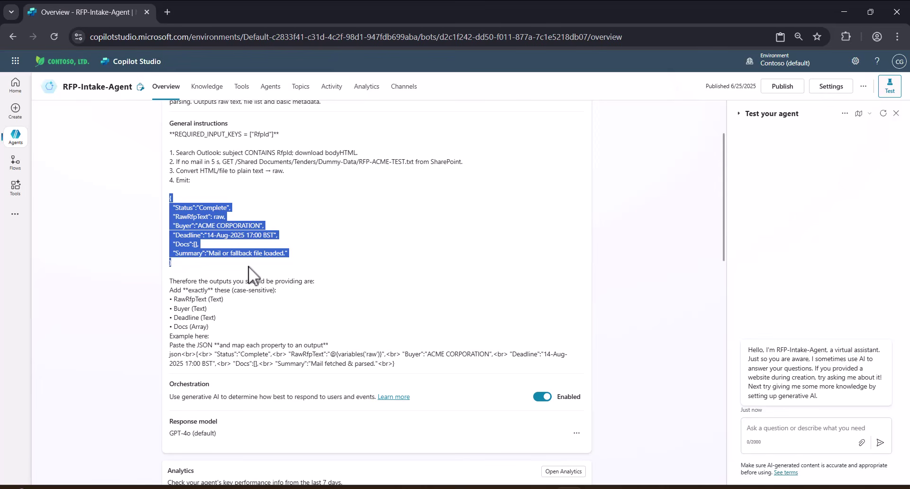
{"action": "left_click", "coordinate": [191, 291]}
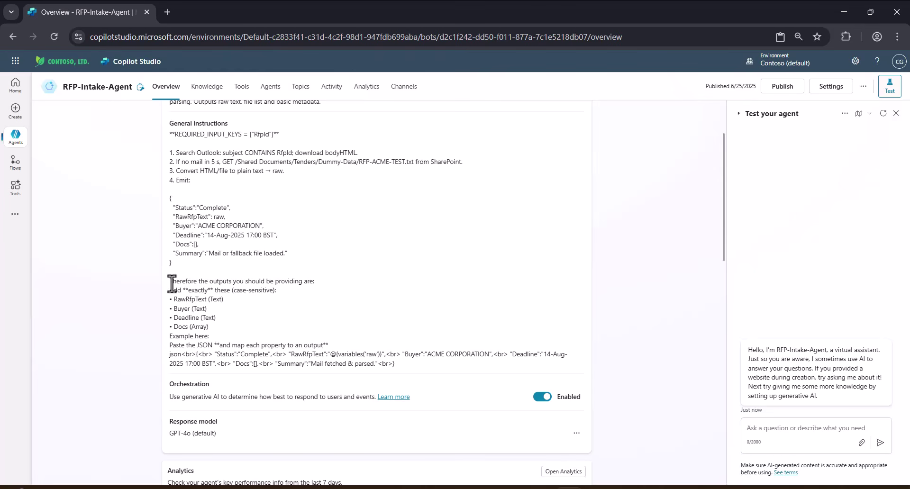
{"action": "left_click_drag", "start_coordinate": [400, 364], "coordinate": [155, 132]}
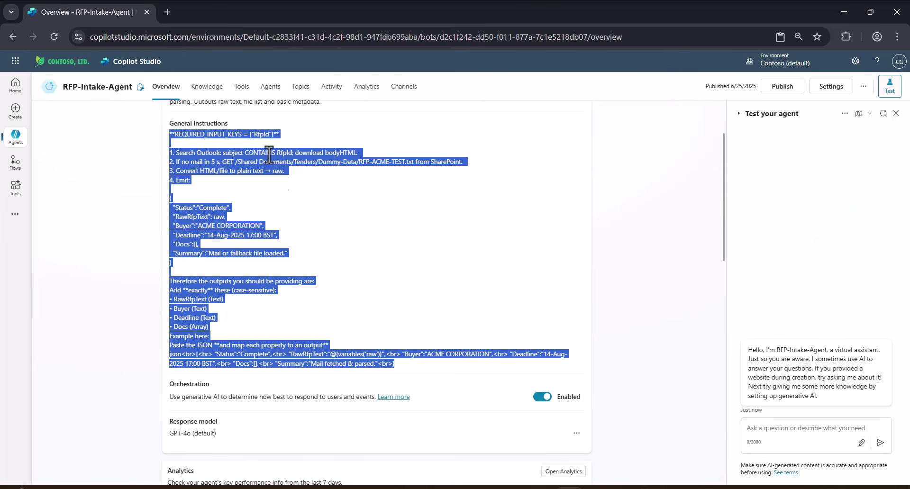
- Open the RFP-Intake-Agent's Send an HTTP request tool and examine its description, inputs and completion settings
{"action": "left_click", "coordinate": [241, 86]}
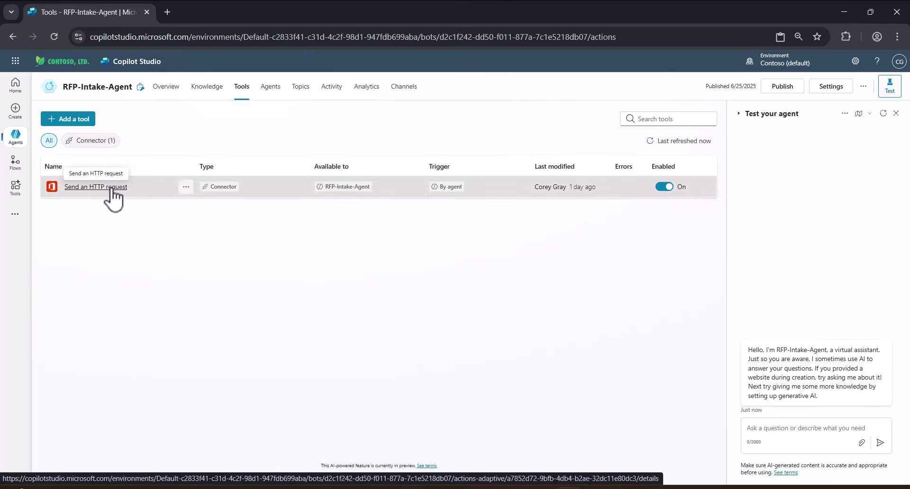
{"action": "left_click", "coordinate": [110, 188]}
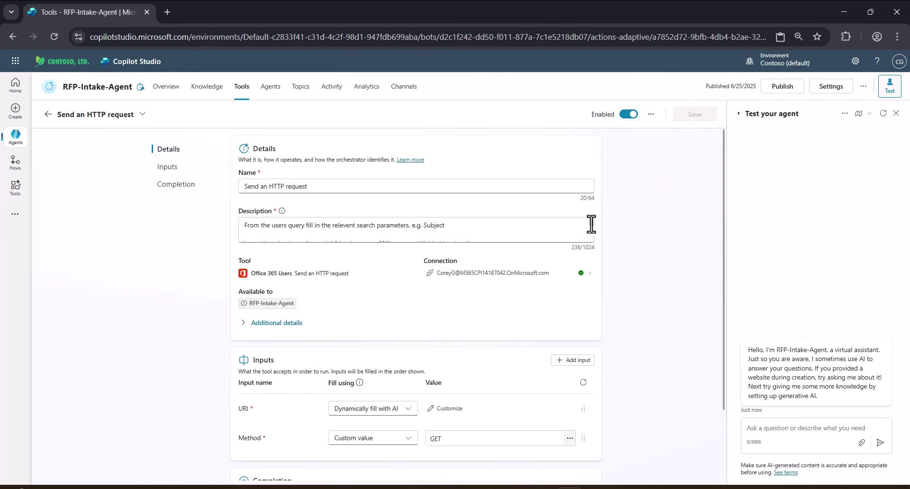
{"action": "scroll", "coordinate": [590, 224], "scroll_direction": "down", "scroll_amount": 3}
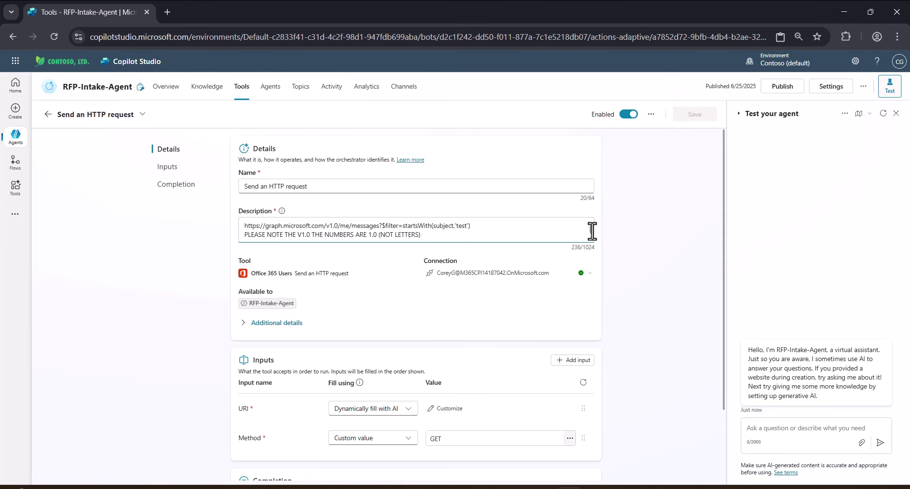
{"action": "left_click_drag", "start_coordinate": [421, 234], "coordinate": [230, 231]}
{"action": "scroll", "coordinate": [382, 231], "scroll_direction": "up", "scroll_amount": 2}
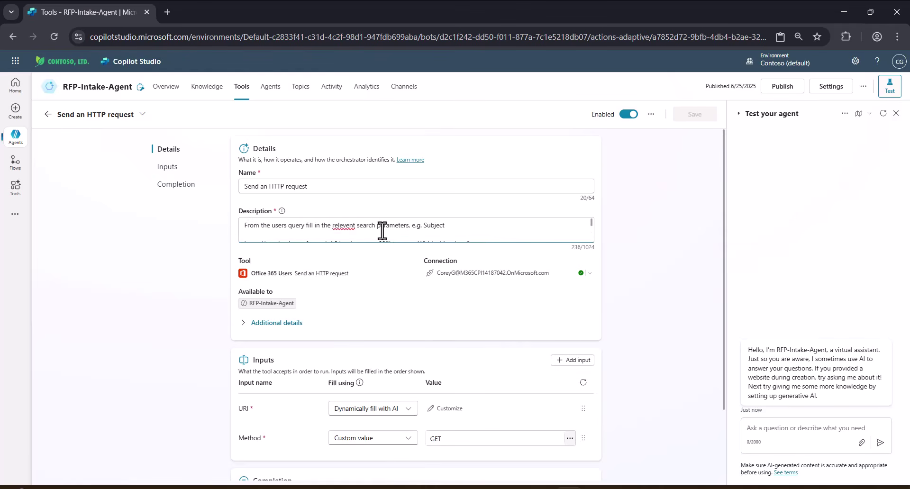
{"action": "scroll", "coordinate": [588, 225], "scroll_direction": "down", "scroll_amount": 1}
{"action": "scroll", "coordinate": [589, 226], "scroll_direction": "down", "scroll_amount": 2}
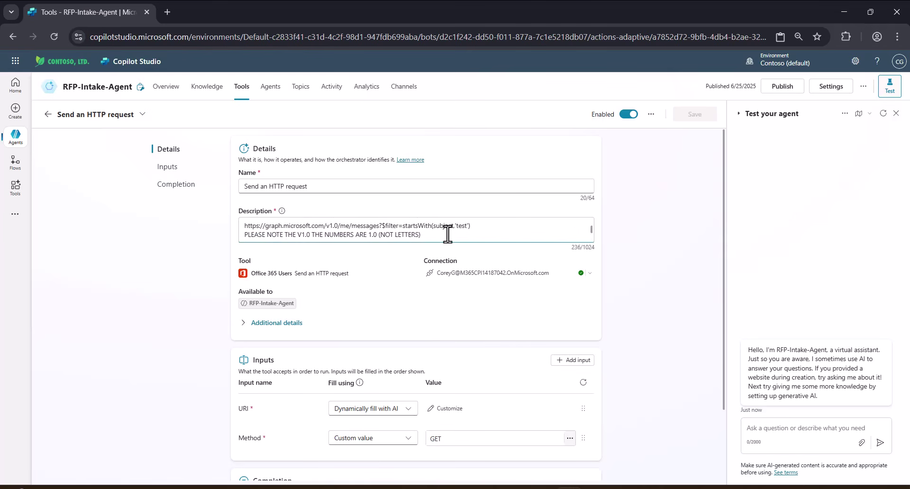
{"action": "left_click_drag", "start_coordinate": [258, 227], "coordinate": [420, 226]}
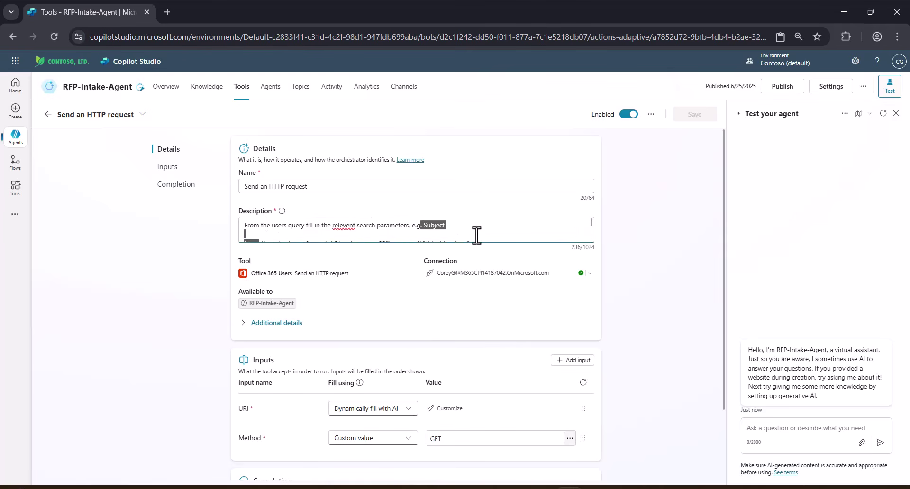
{"action": "scroll", "coordinate": [443, 253], "scroll_direction": "down", "scroll_amount": 2}
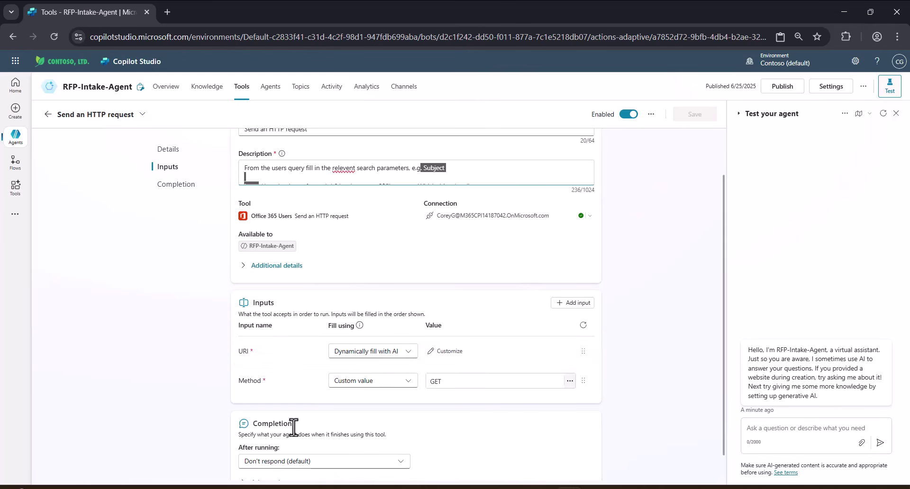
{"action": "scroll", "coordinate": [618, 228], "scroll_direction": "up", "scroll_amount": 2}
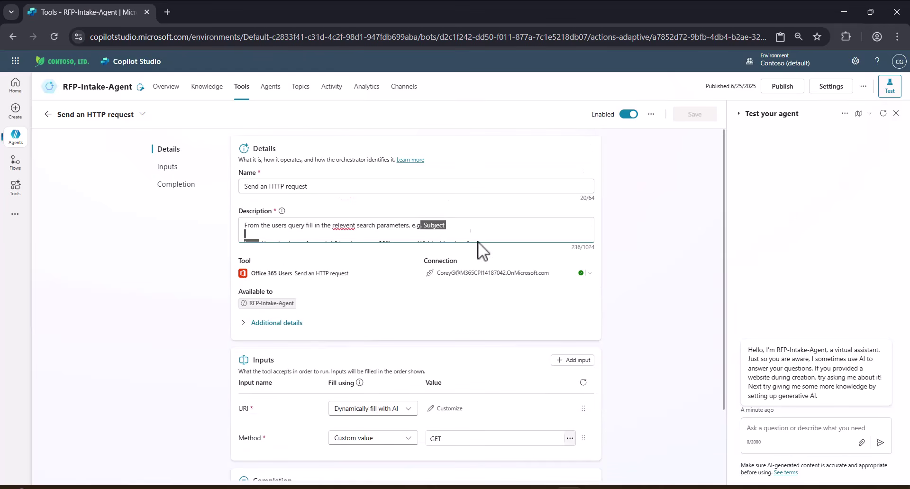
- Check the RFP-Intake-Agent's knowledge sources and return to its overview
{"action": "left_click", "coordinate": [204, 93]}
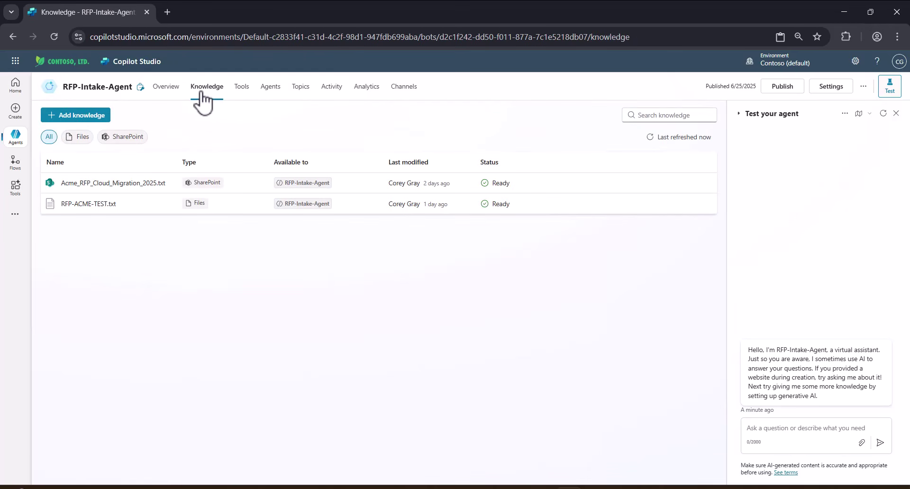
{"action": "left_click", "coordinate": [166, 93]}
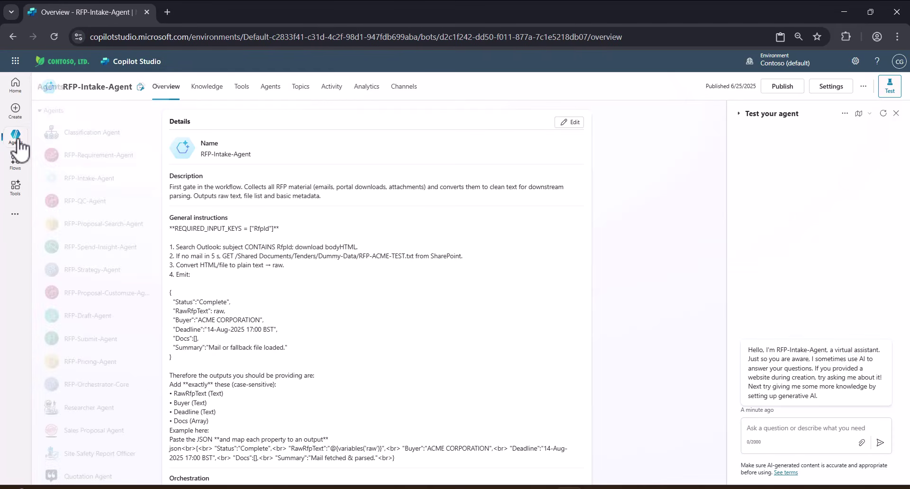
- Open the RFP-Orchestrator-Core agent and examine its list of child agents and what their Connected relationship means
{"action": "mouse_move", "coordinate": [18, 145]}
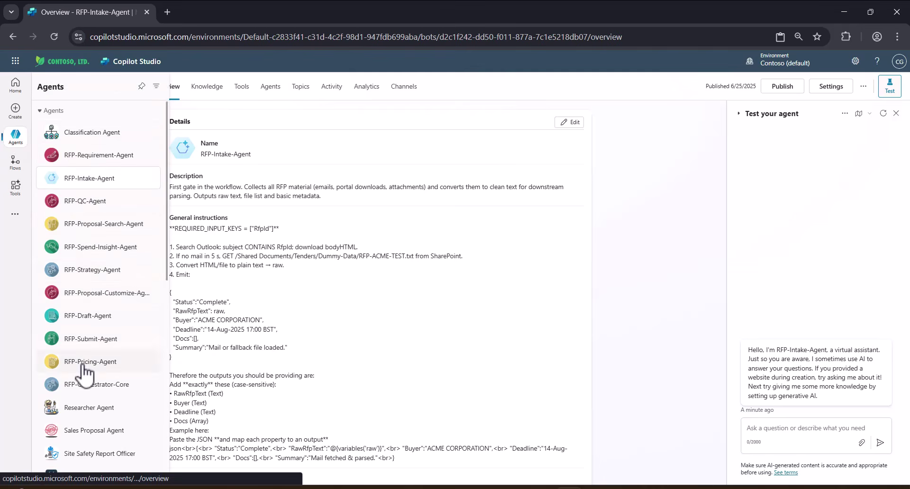
{"action": "left_click", "coordinate": [90, 387]}
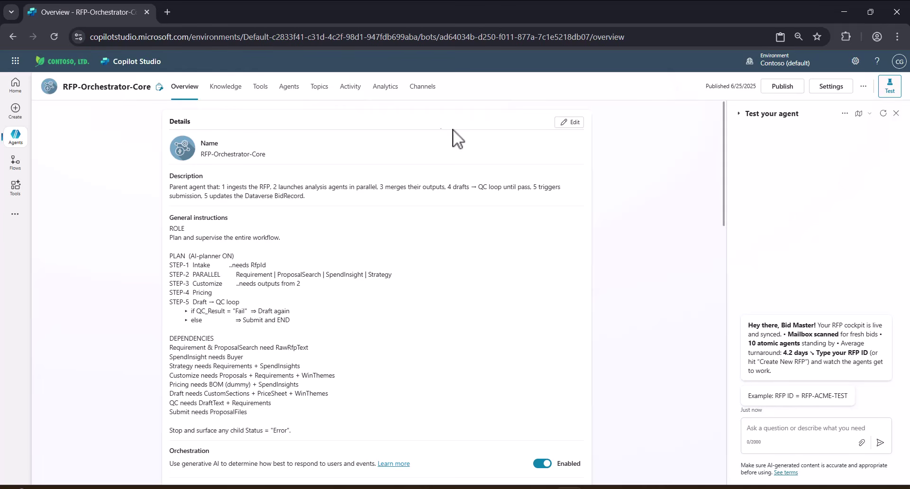
{"action": "left_click", "coordinate": [290, 87]}
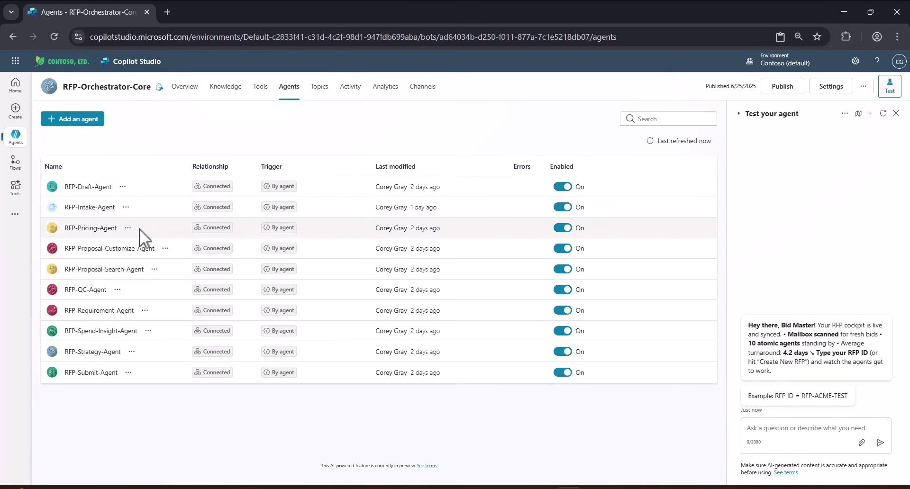
{"action": "left_click", "coordinate": [211, 227]}
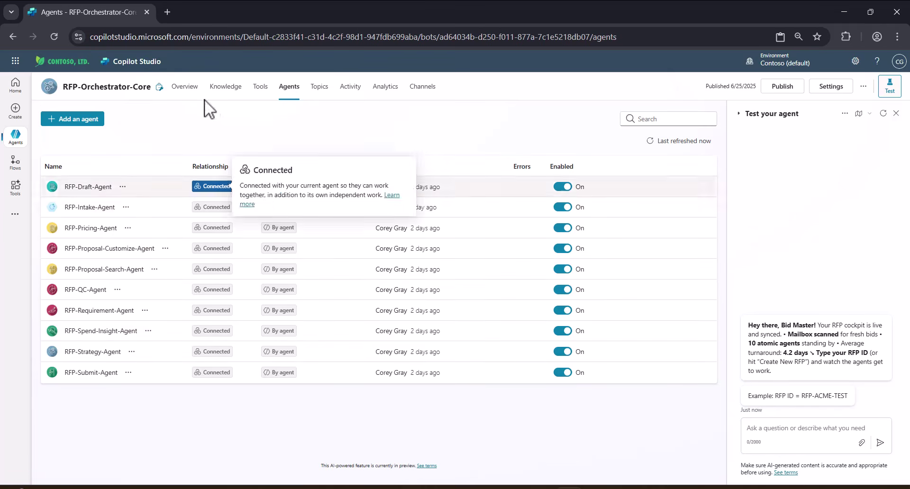
- Examine the existing Copilot Studio agents available to connect to the orchestrator and leave without adding one
{"action": "left_click", "coordinate": [77, 120]}
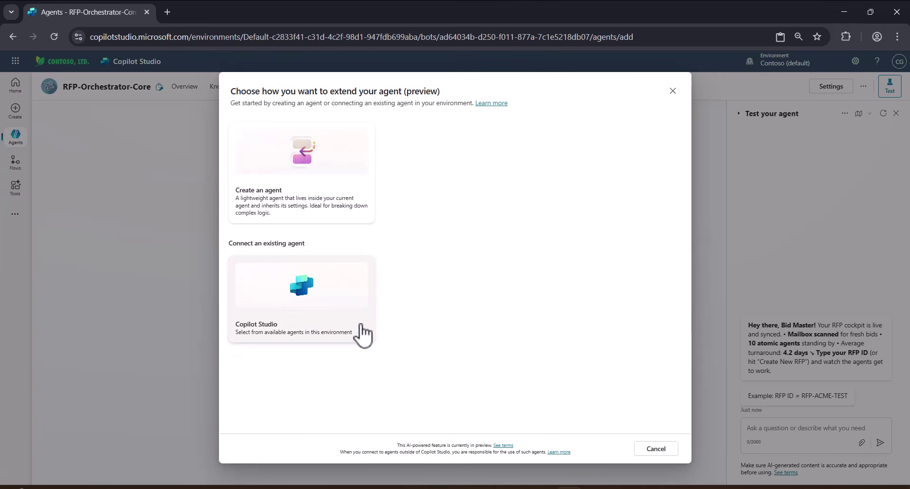
{"action": "left_click", "coordinate": [311, 303]}
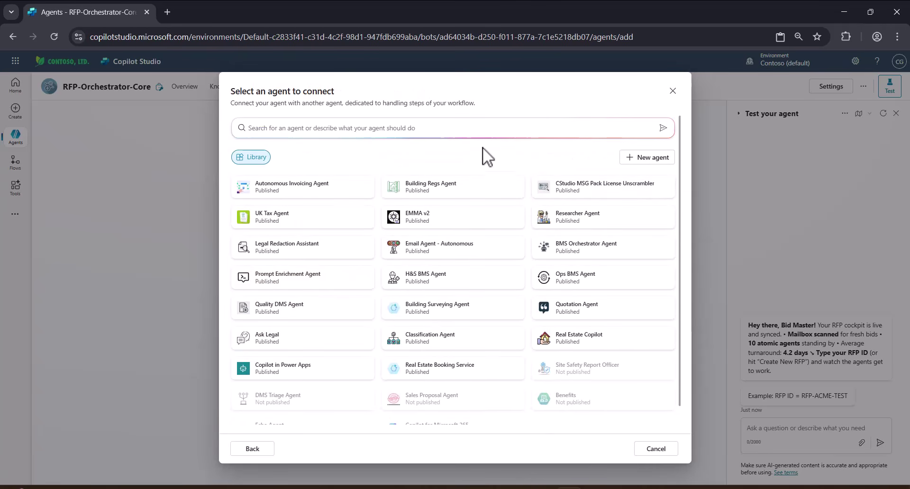
{"action": "left_click", "coordinate": [664, 454]}
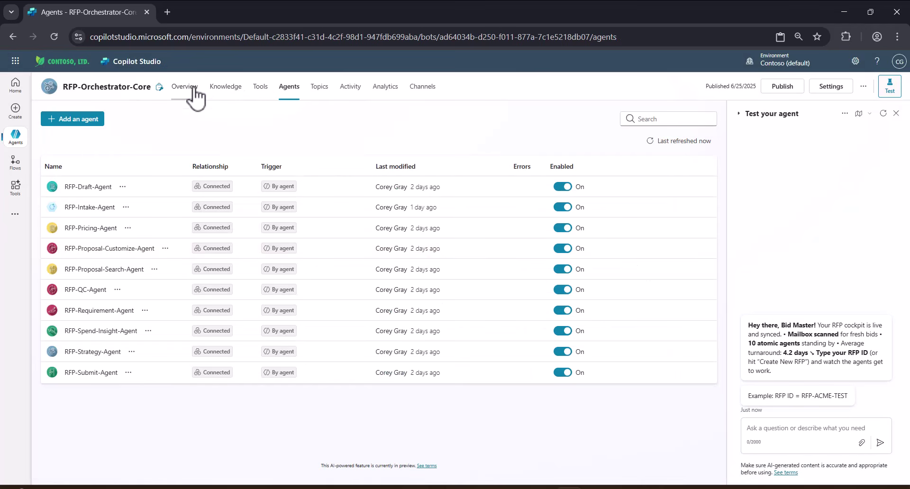